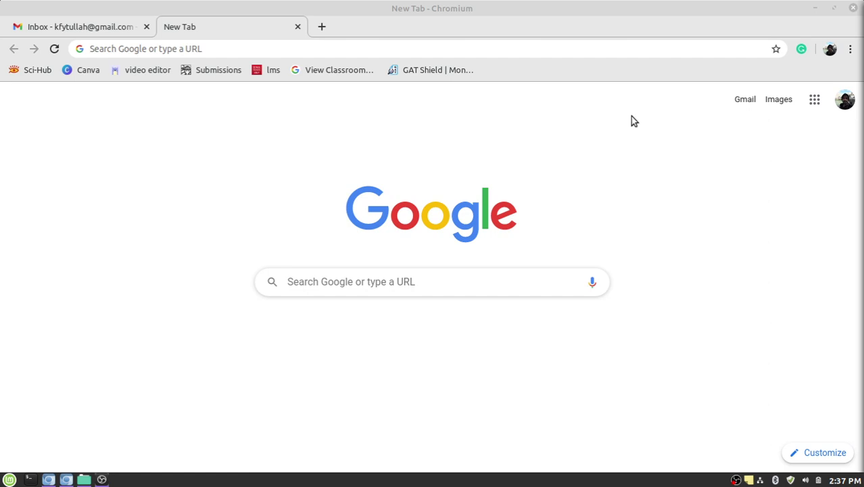
# Go to the Programming Fundamentals course and open the Quiz # 01 assignment due 23:59
pyautogui.click(815, 100)
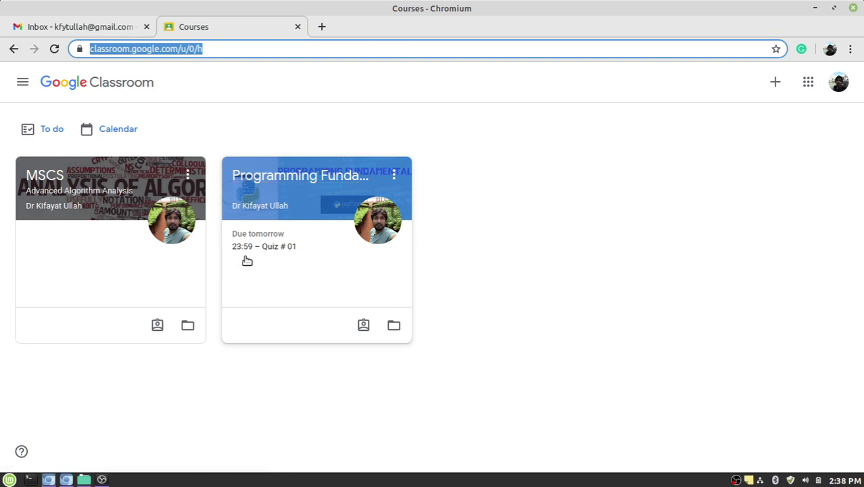
pyautogui.click(304, 175)
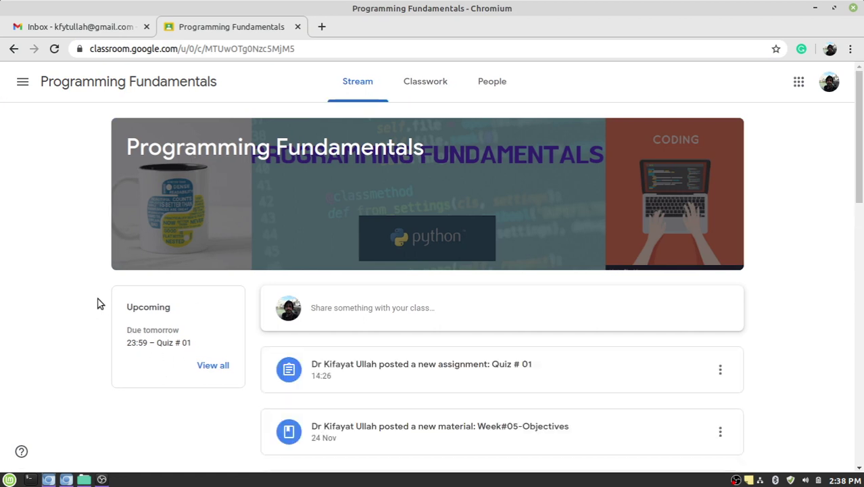
pyautogui.scroll(-1, 115, 301)
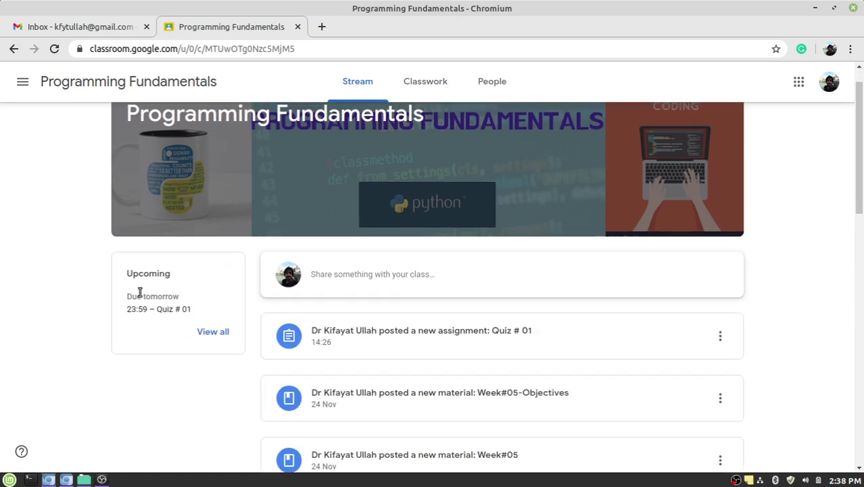
pyautogui.click(171, 311)
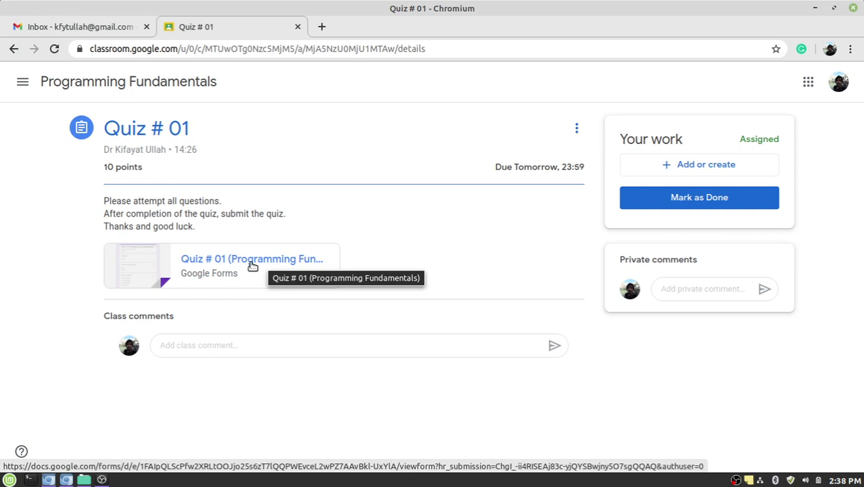
pyautogui.click(253, 265)
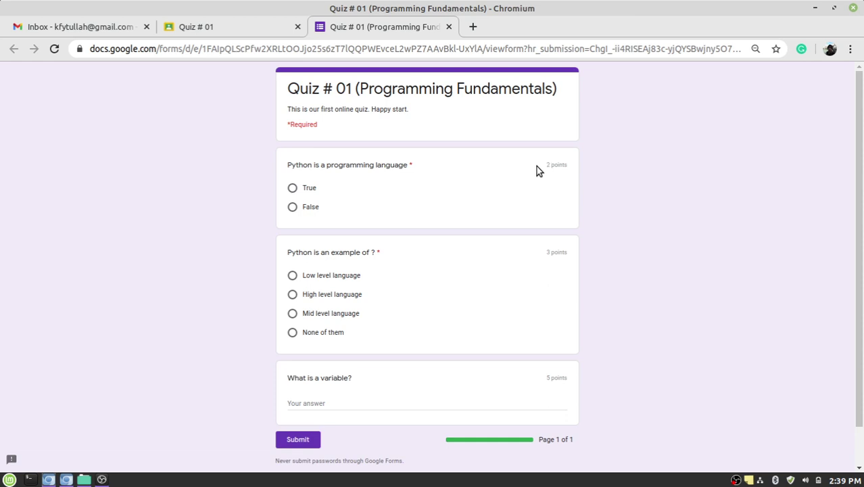
# Answer True for the first question and High level language for the second question
pyautogui.moveTo(546, 166); pyautogui.dragTo(567, 166)
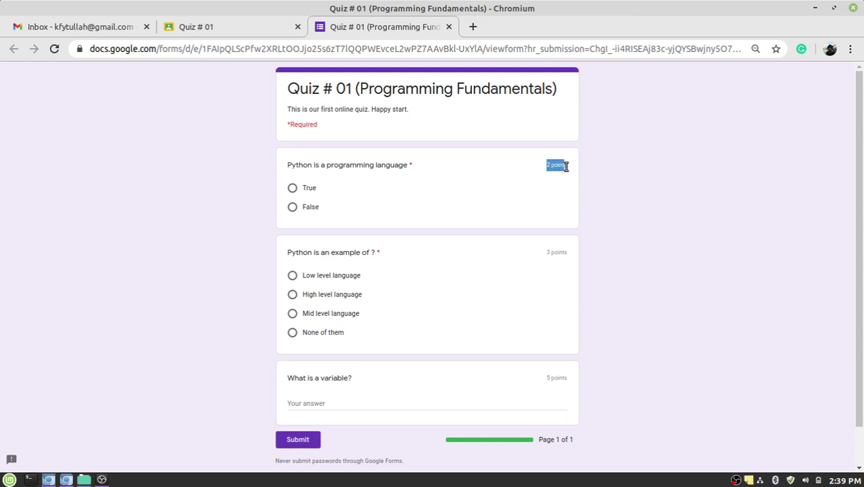
pyautogui.click(453, 178)
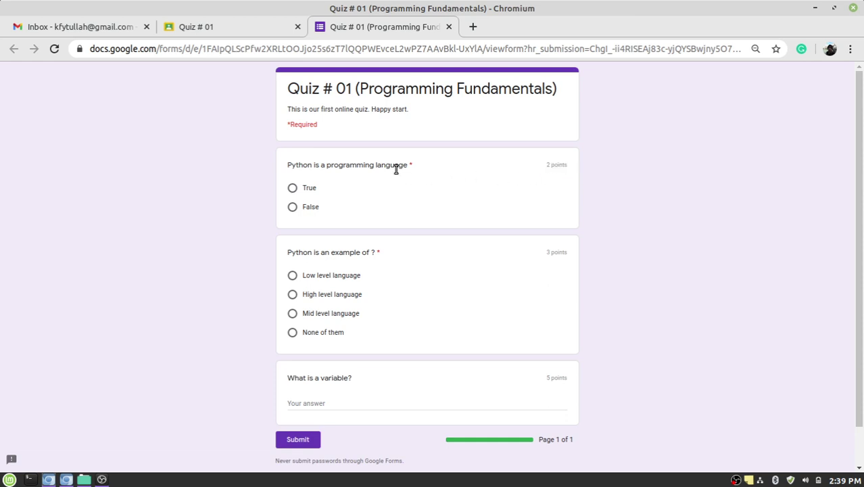
pyautogui.click(293, 190)
pyautogui.scroll(-1, 254, 235)
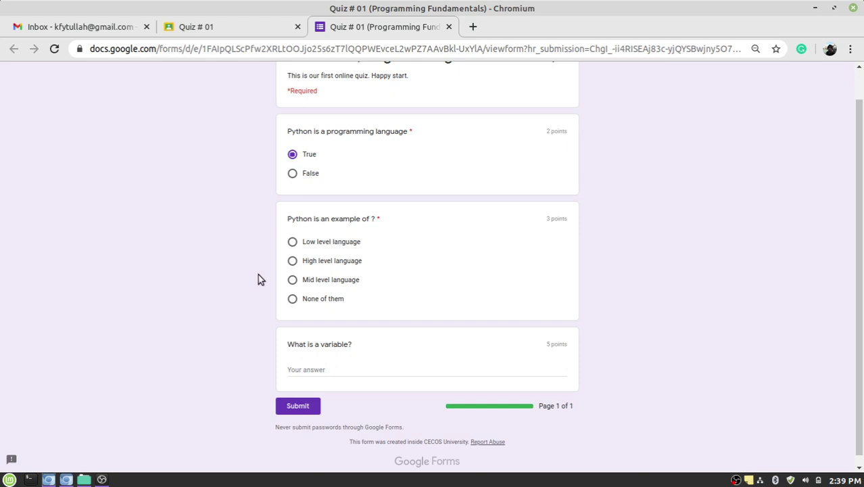
pyautogui.click(293, 262)
pyautogui.scroll(-1, 232, 267)
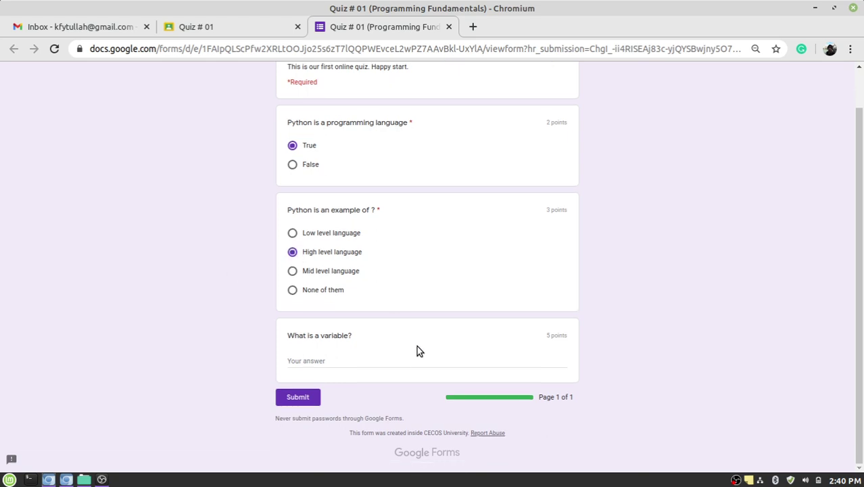
pyautogui.click(371, 360)
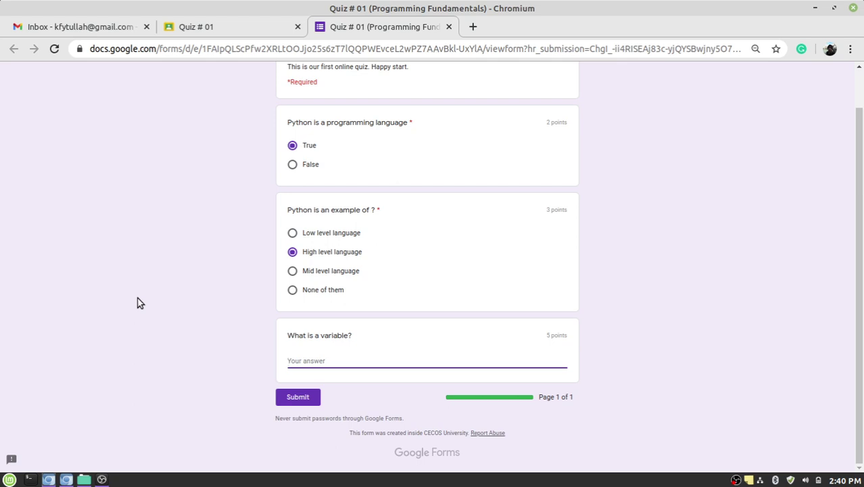
# Answer 'What is a variable?' with 'a variable is actually a memory location which refers to value stored in it.'
pyautogui.write('a varialb')
pyautogui.write('e')
pyautogui.press('BackSpace')
pyautogui.press('BackSpace')
pyautogui.press('BackSpace')
pyautogui.press('BackSpace')
pyautogui.write('ble is actually')
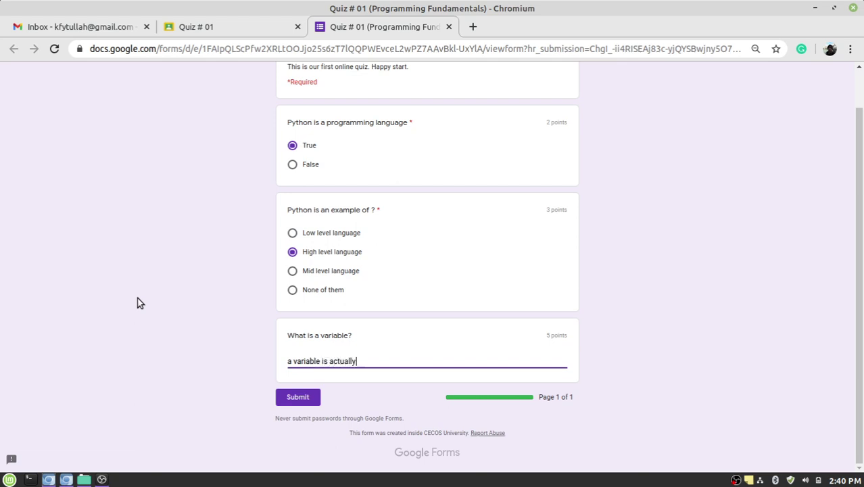
pyautogui.write('y')
pyautogui.press('BackSpace')
pyautogui.write('a memory location which refers t')
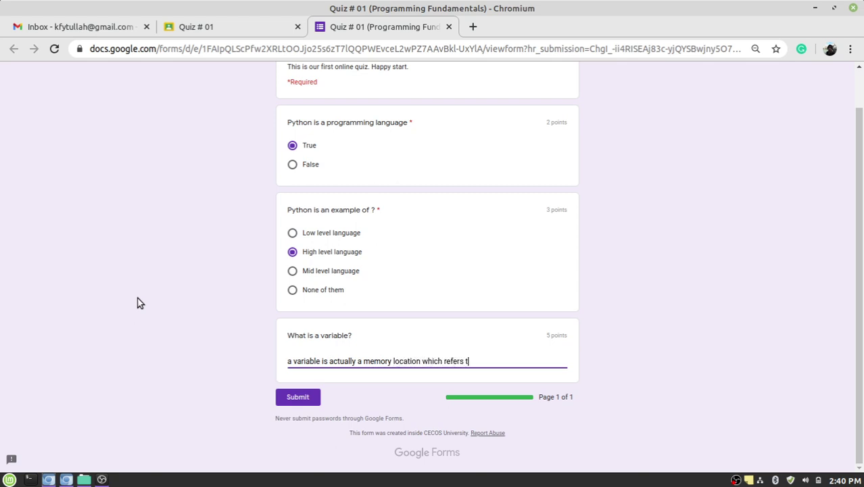
pyautogui.write('o value stored in it.')
pyautogui.scroll(2, 211, 270)
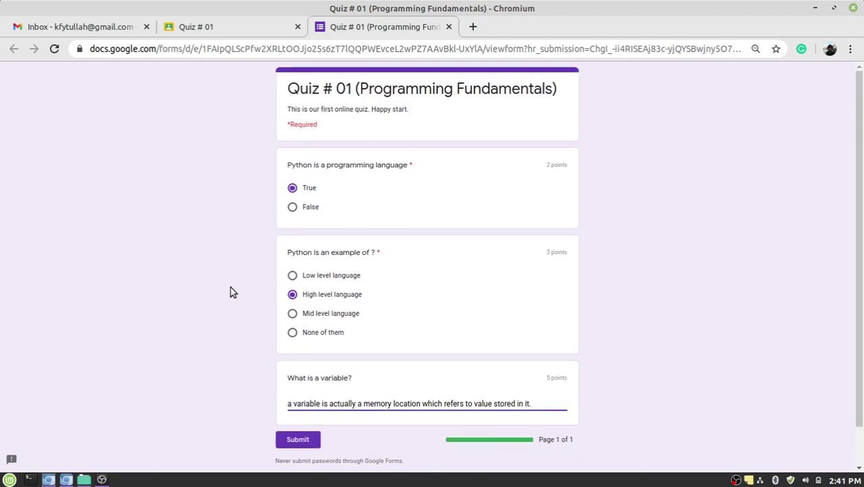
pyautogui.scroll(-2, 231, 289)
# Submit the Quiz # 01 form and check the thank-you confirmation message
pyautogui.click(310, 401)
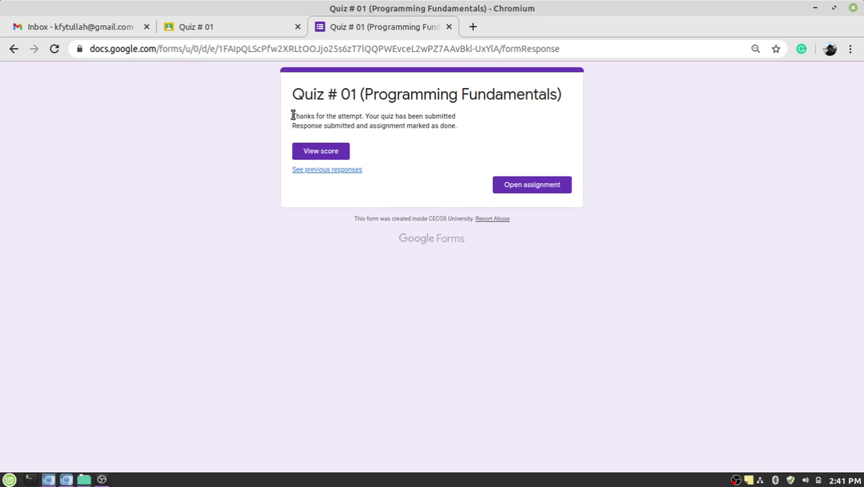
pyautogui.moveTo(292, 115); pyautogui.dragTo(362, 115)
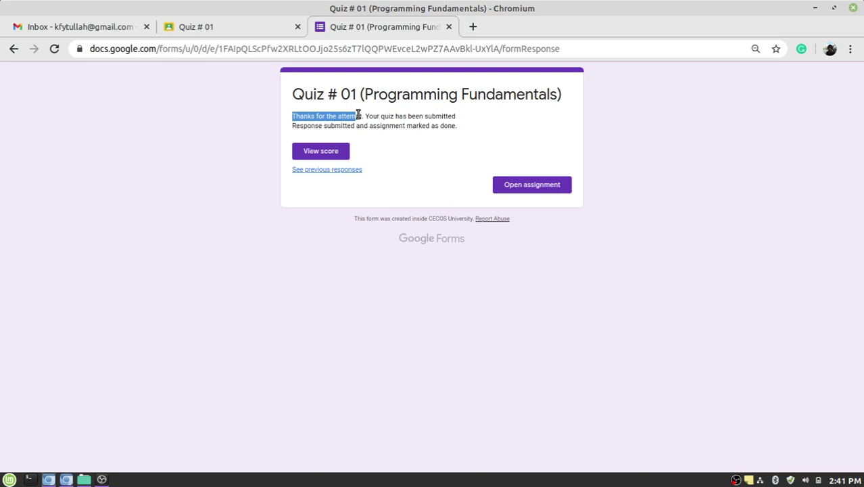
pyautogui.click(373, 119)
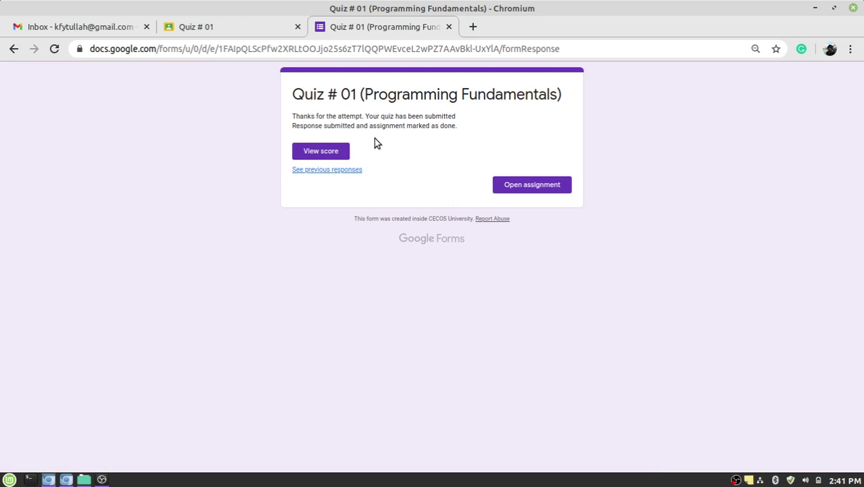
pyautogui.click(334, 159)
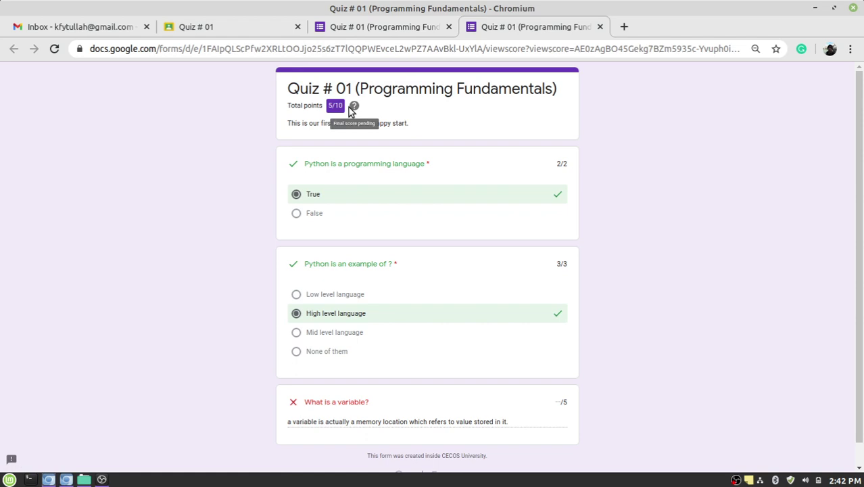
pyautogui.scroll(-1, 406, 403)
pyautogui.scroll(1, 417, 377)
pyautogui.click(600, 27)
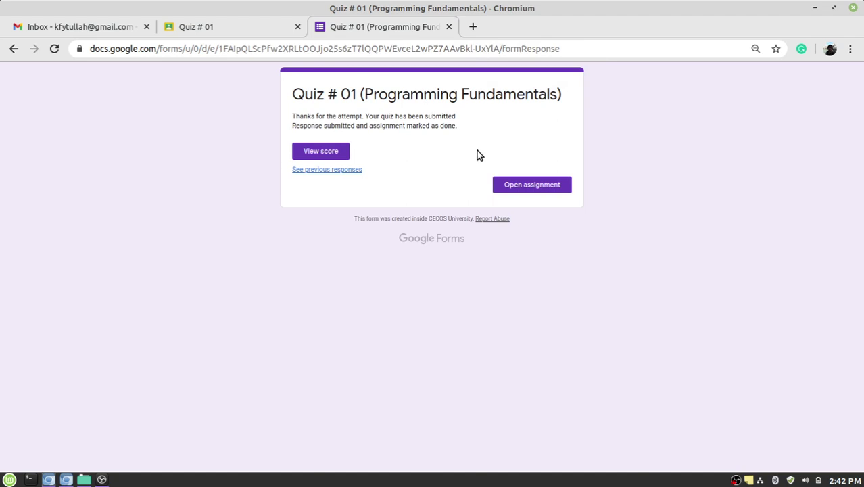